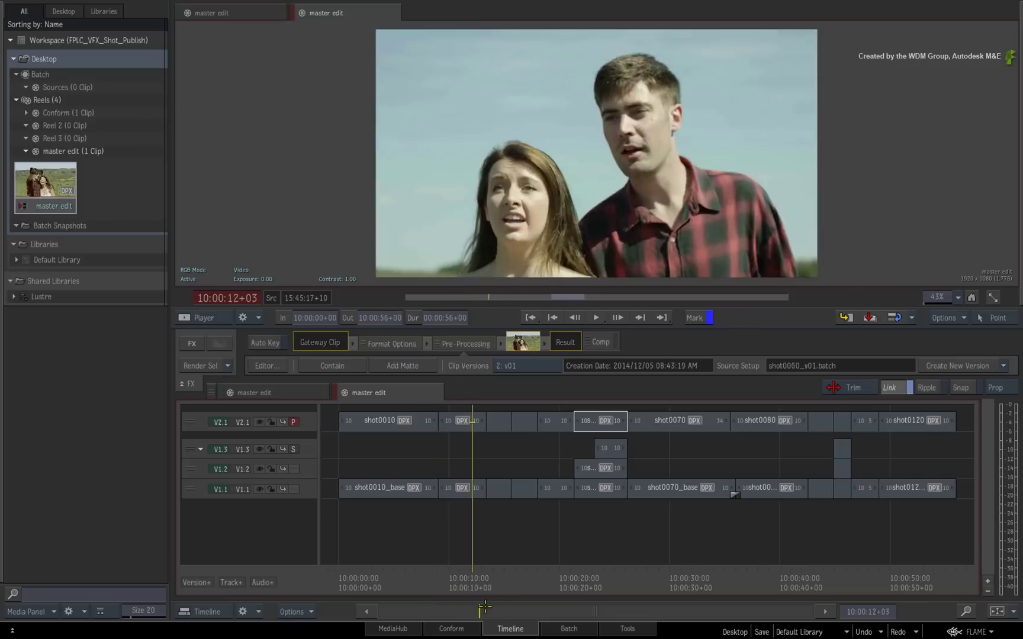
# Step: Scrub the master timeline forward to preview the later shots
pyautogui.moveTo(485, 607); pyautogui.dragTo(609, 571)
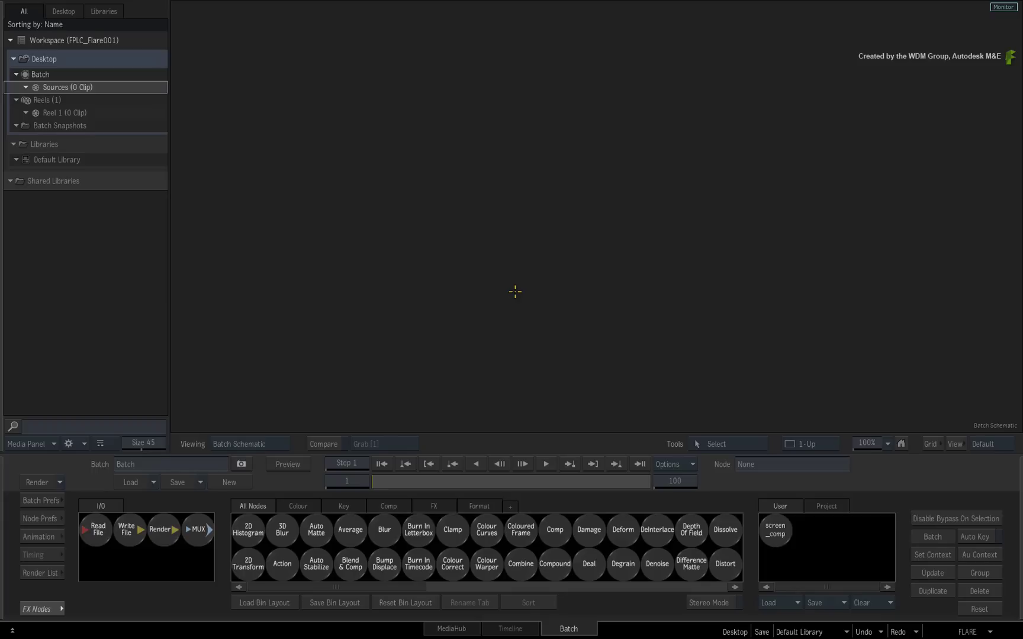
# Step: Bring up Finder over Flare, showing the FPLC_VFX_Shot_Publish shot folders
pyautogui.press('super+Tab')
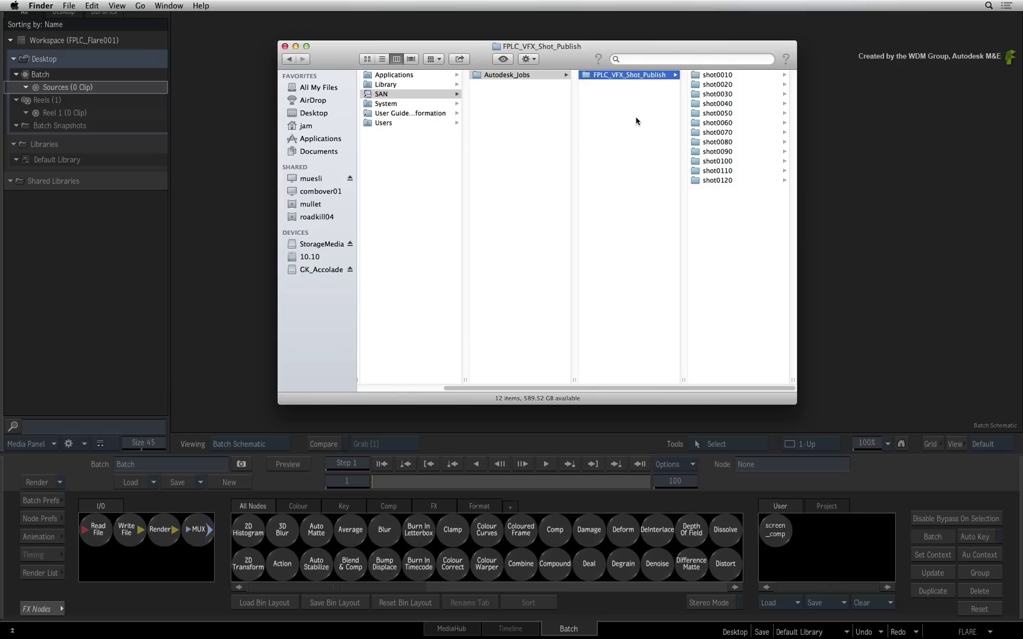
# Step: Hide Finder and return to Flare's empty Batch schematic
pyautogui.press('super+Tab')
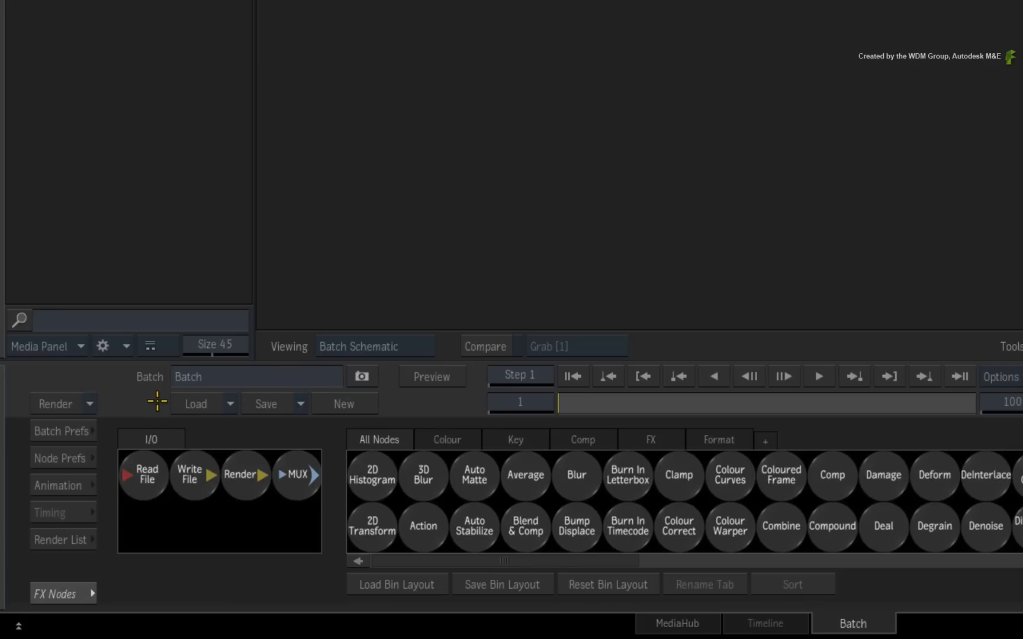
# Step: In the Load Batch browser, navigate from root to SAN > Autodesk_Jobs > FPLC_VFX_Shot_Publish > shot0060 > batch
pyautogui.click(195, 404)
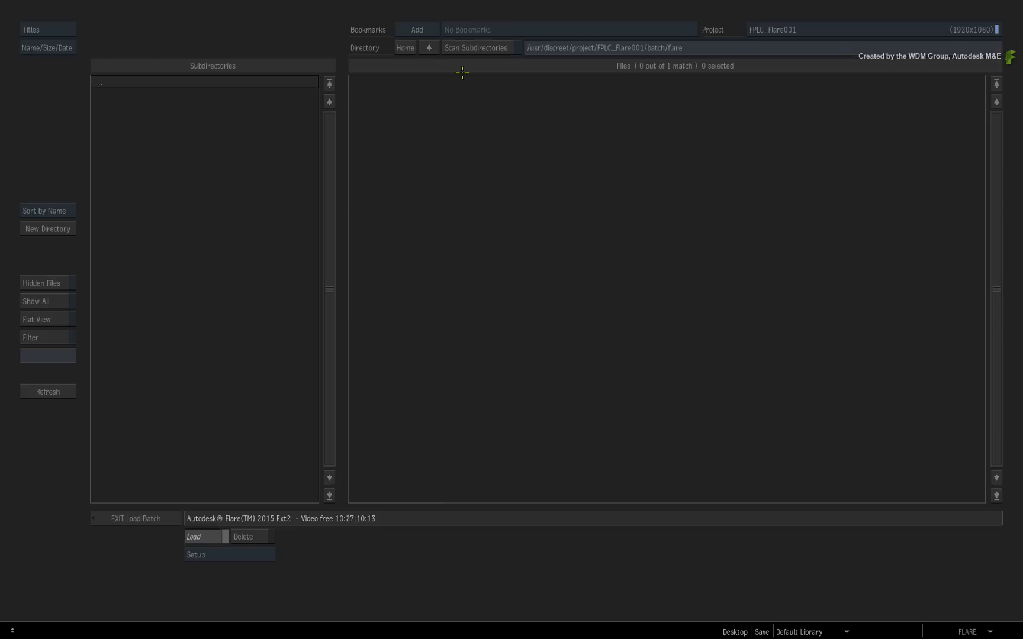
pyautogui.click(430, 47)
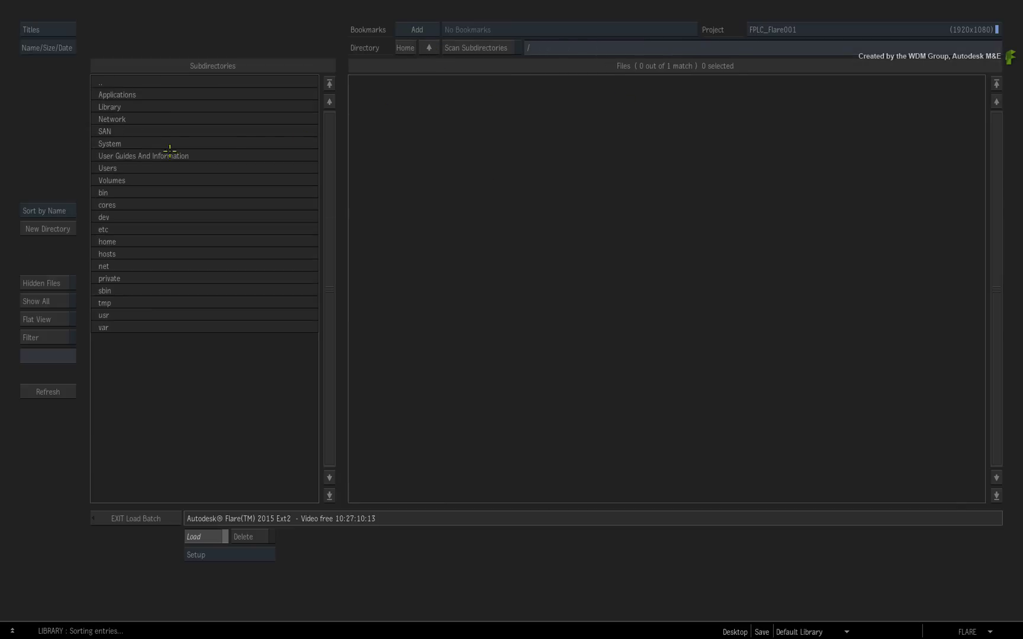
pyautogui.click(148, 130)
pyautogui.click(166, 95)
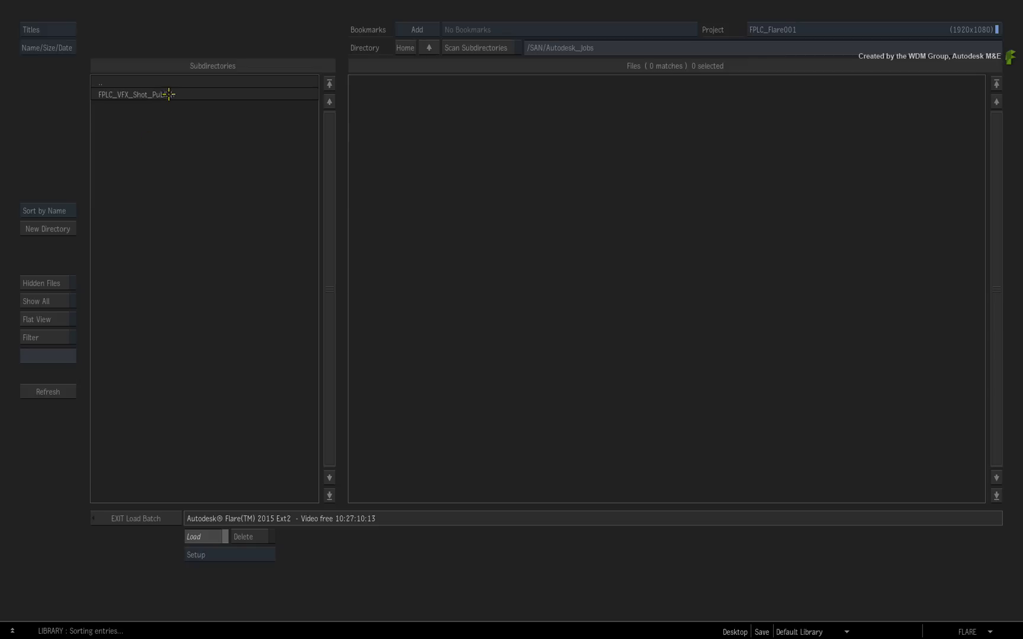
pyautogui.click(174, 95)
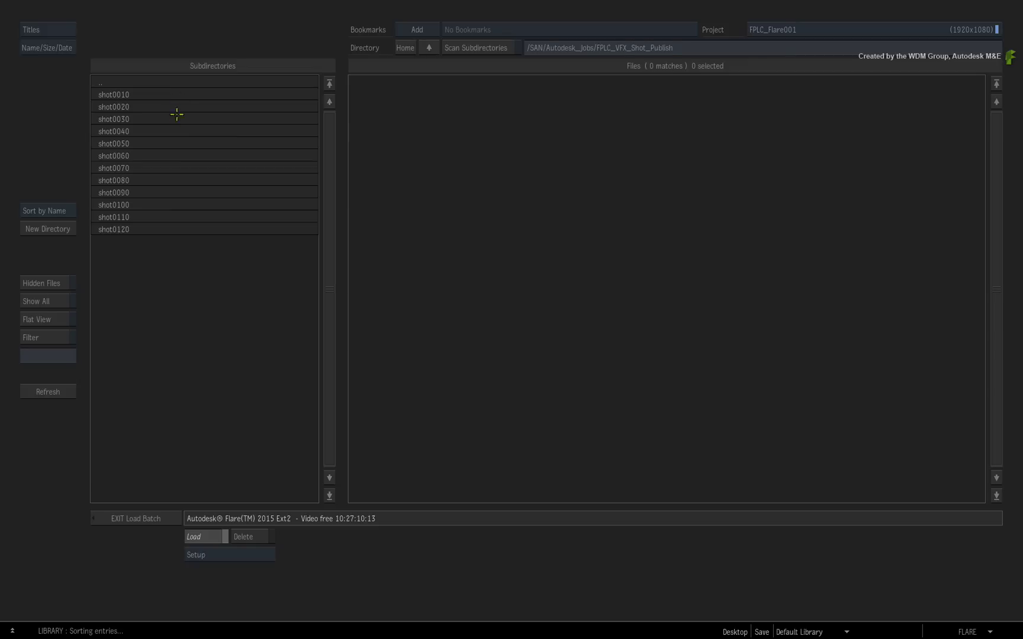
pyautogui.click(150, 156)
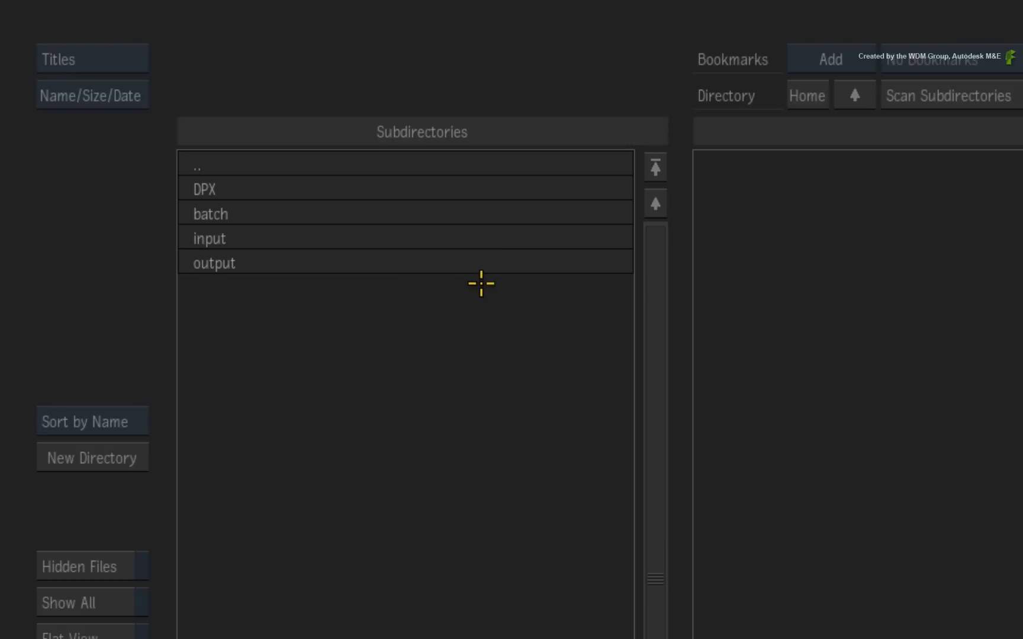
pyautogui.click(502, 211)
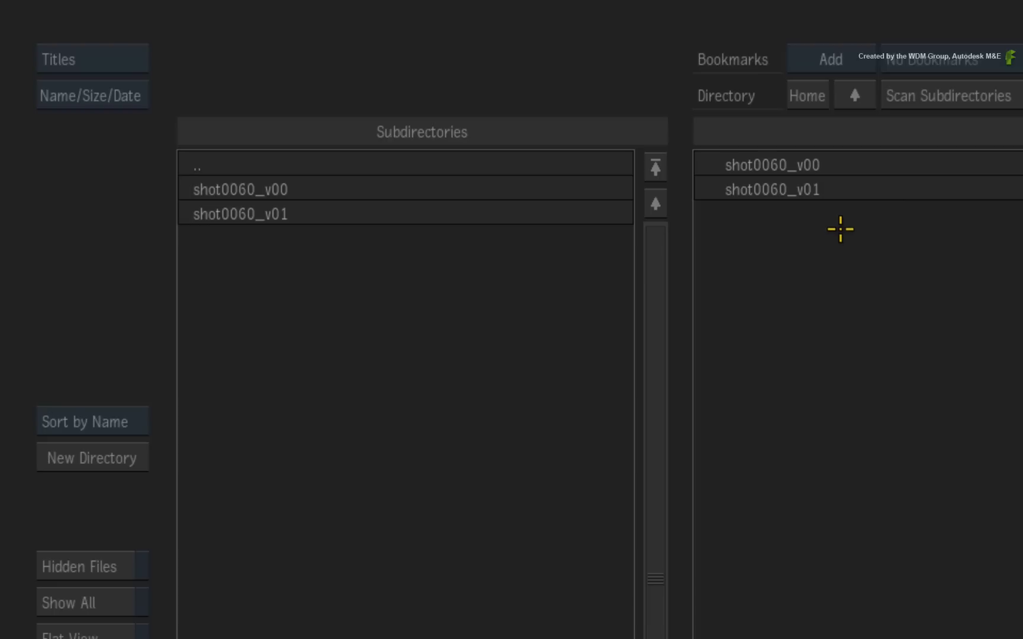
# Step: Load the shot0060_v00 batch setup, then replace it with shot0060_v01
pyautogui.doubleClick(883, 157)
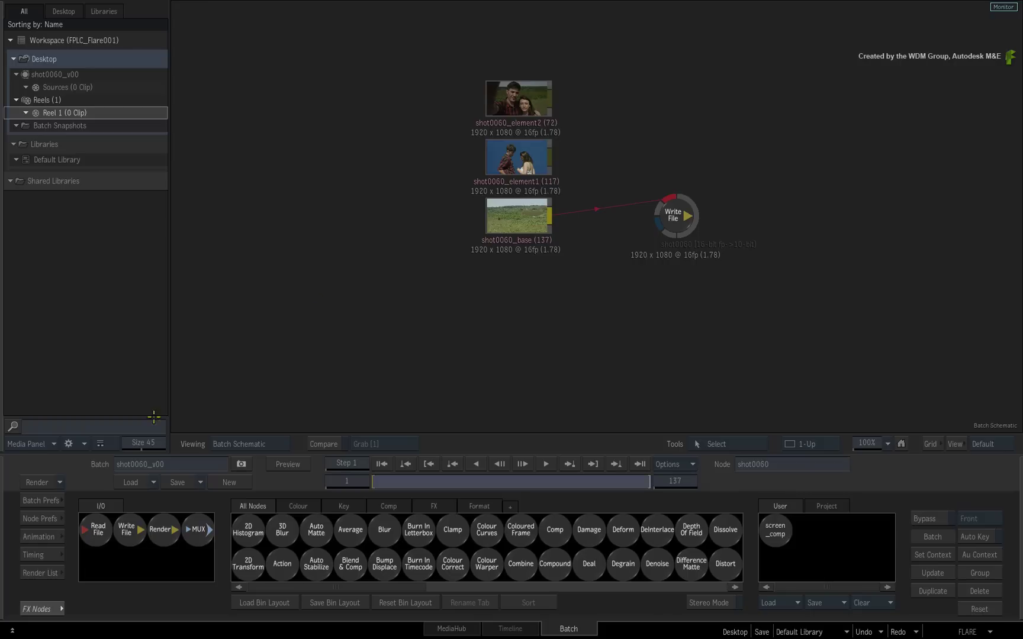
pyautogui.click(133, 480)
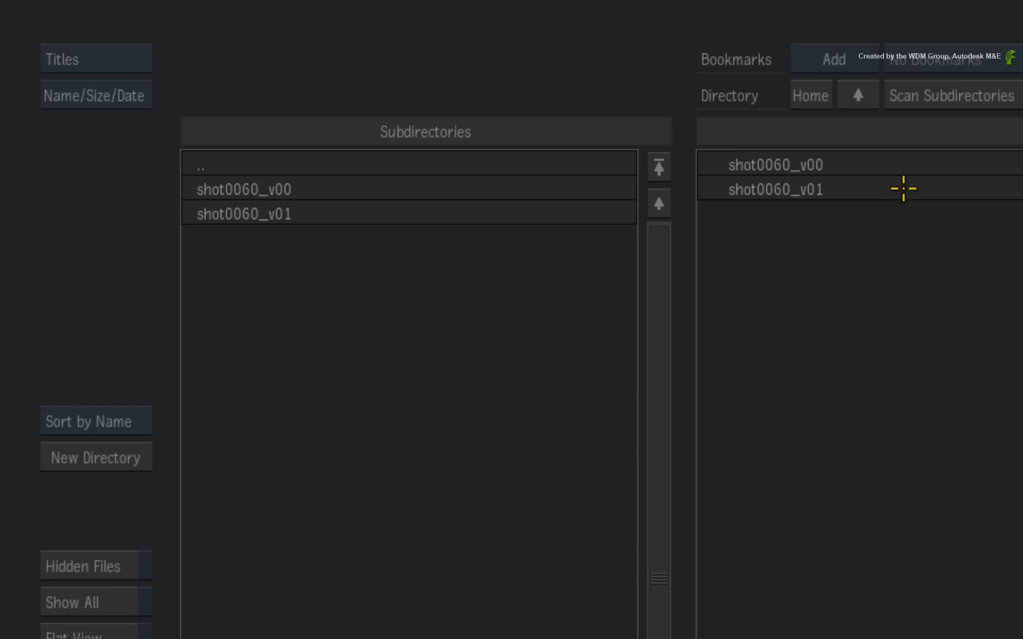
pyautogui.click(452, 95)
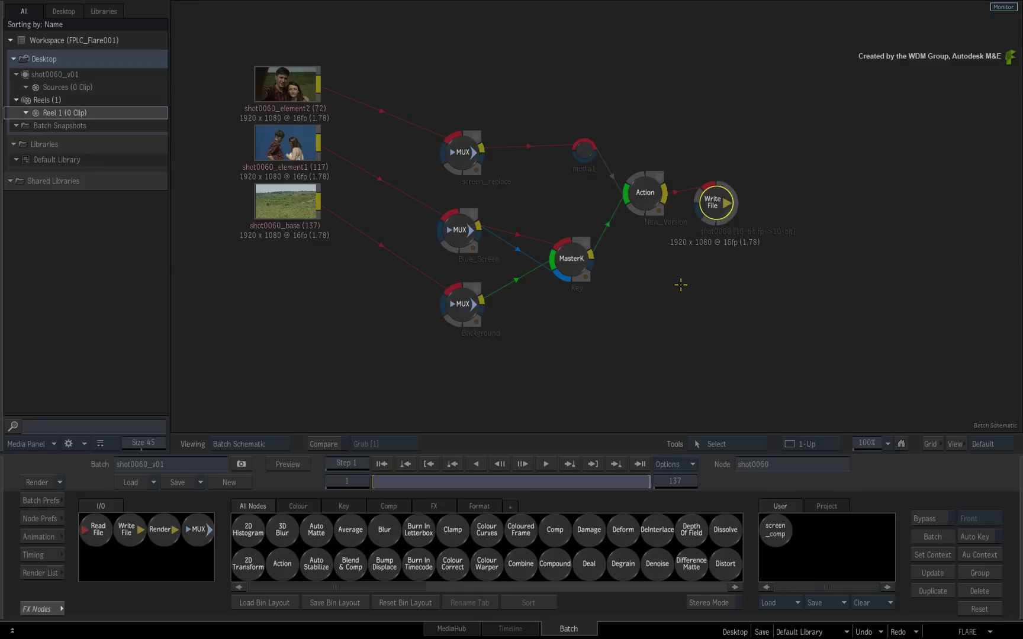
# Step: Move the shot0060_base, element1 and element2 clips beside their MUX nodes
pyautogui.moveTo(295, 203); pyautogui.dragTo(307, 281)
pyautogui.moveTo(299, 160); pyautogui.dragTo(324, 222)
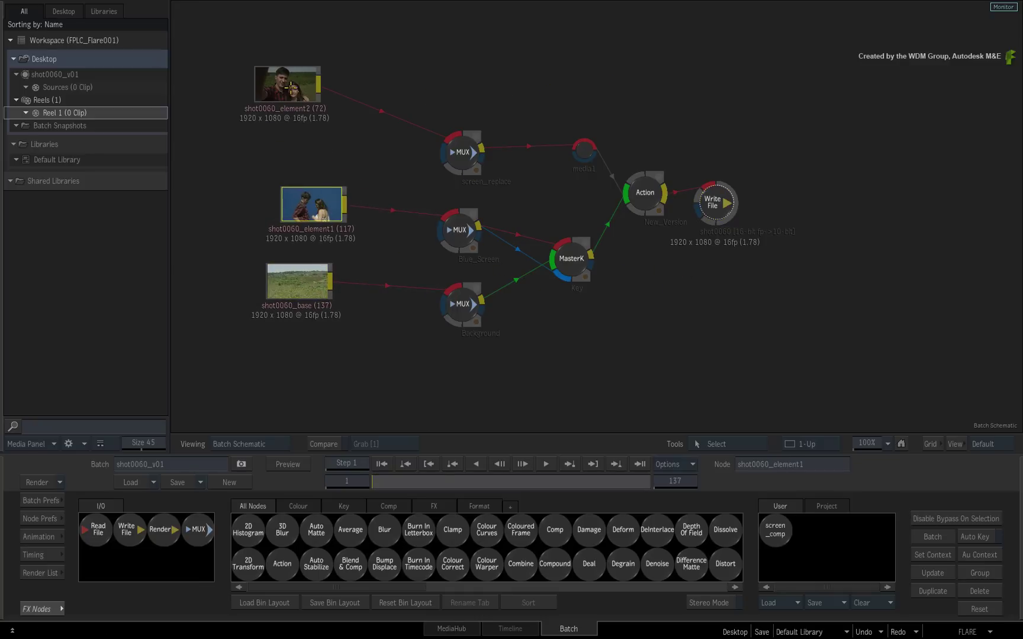
pyautogui.moveTo(292, 89); pyautogui.dragTo(328, 138)
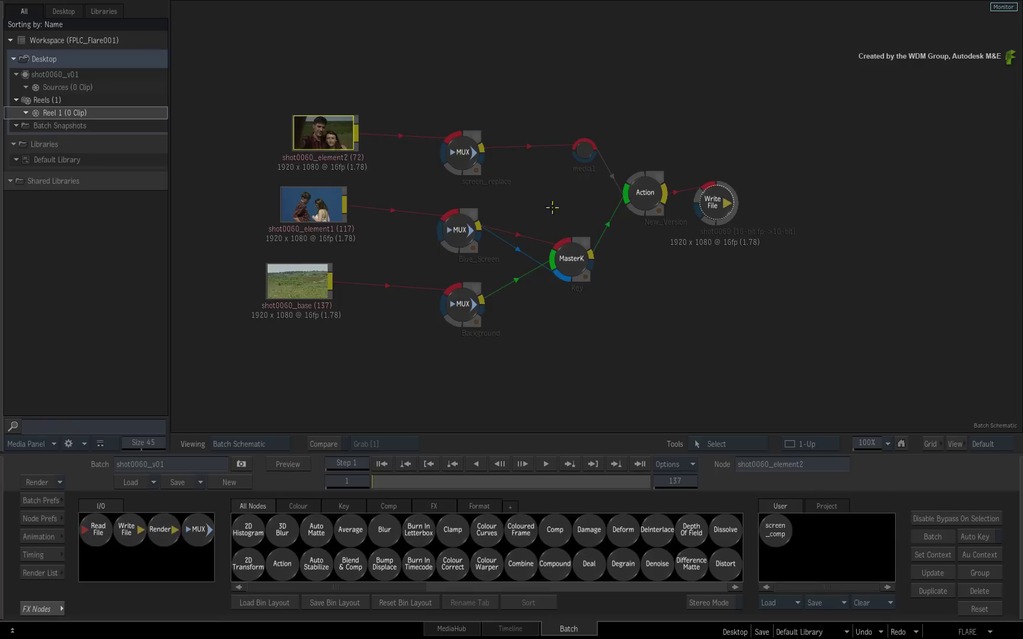
# Step: Shift the MasterK branch and screen_replace MUX left, and move Write File clear of Action
pyautogui.moveTo(579, 266); pyautogui.dragTo(504, 260)
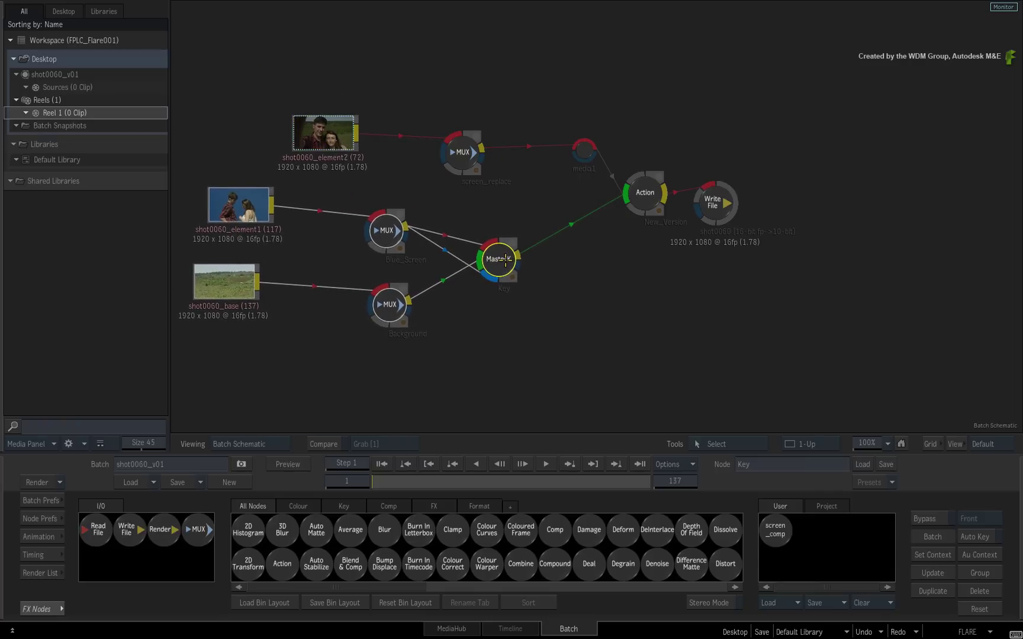
pyautogui.click(594, 258)
pyautogui.moveTo(464, 154); pyautogui.dragTo(425, 150)
pyautogui.click(727, 197)
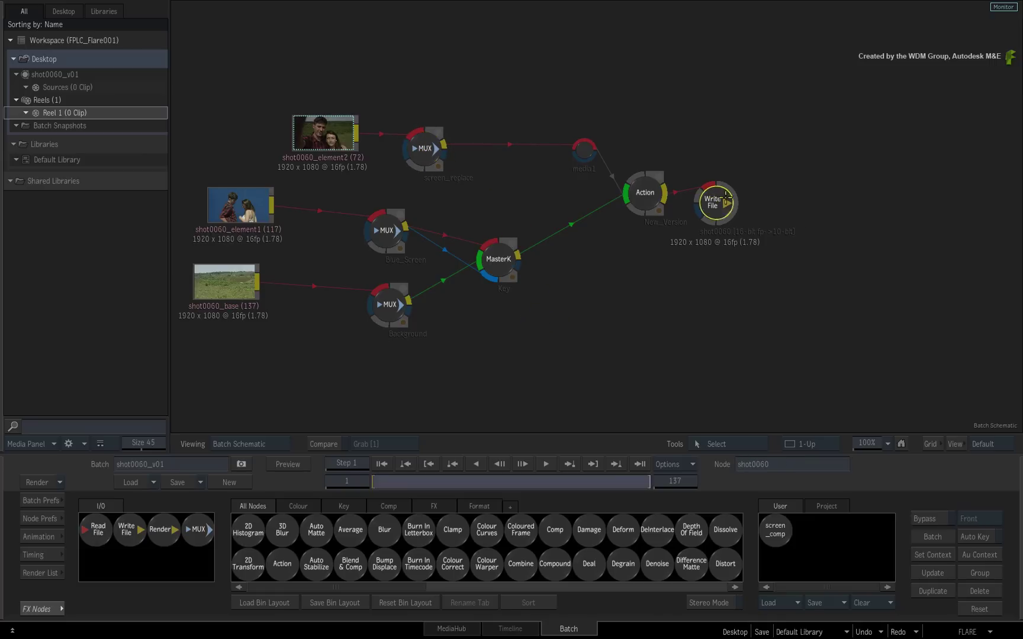
pyautogui.moveTo(727, 197); pyautogui.dragTo(798, 210)
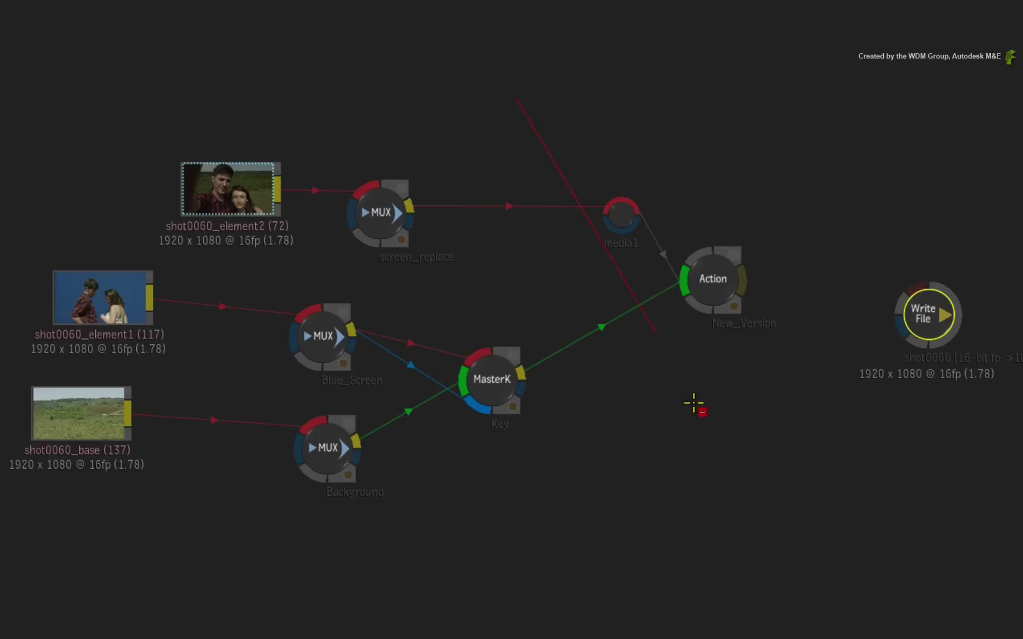
# Step: Swap in the screen_comp setup, fed by screen_replace and outputting its Action to Write File
pyautogui.moveTo(694, 404); pyautogui.dragTo(694, 405)
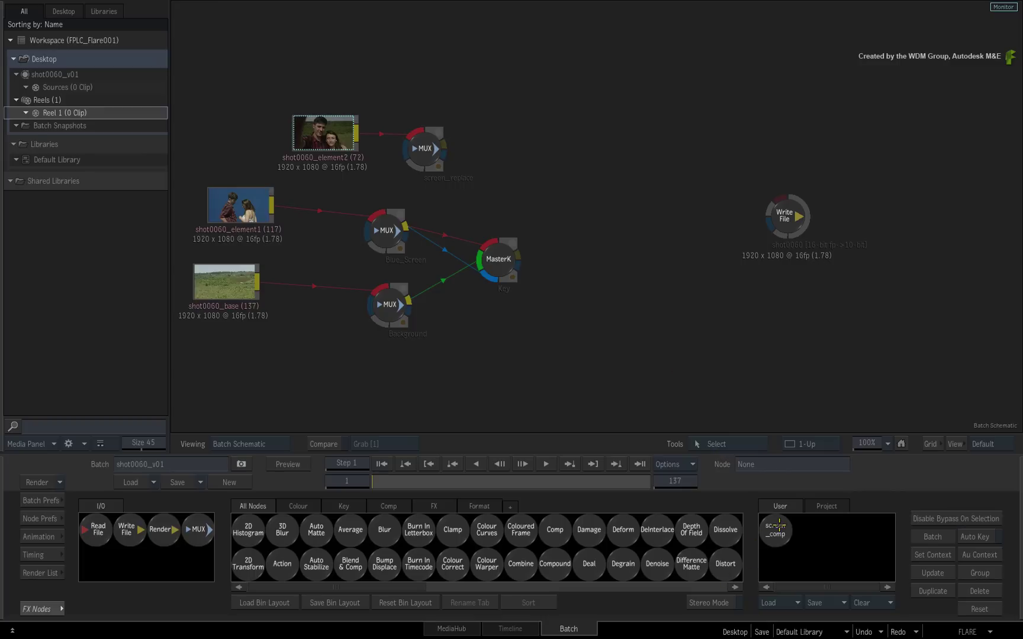
pyautogui.moveTo(779, 527); pyautogui.dragTo(528, 200)
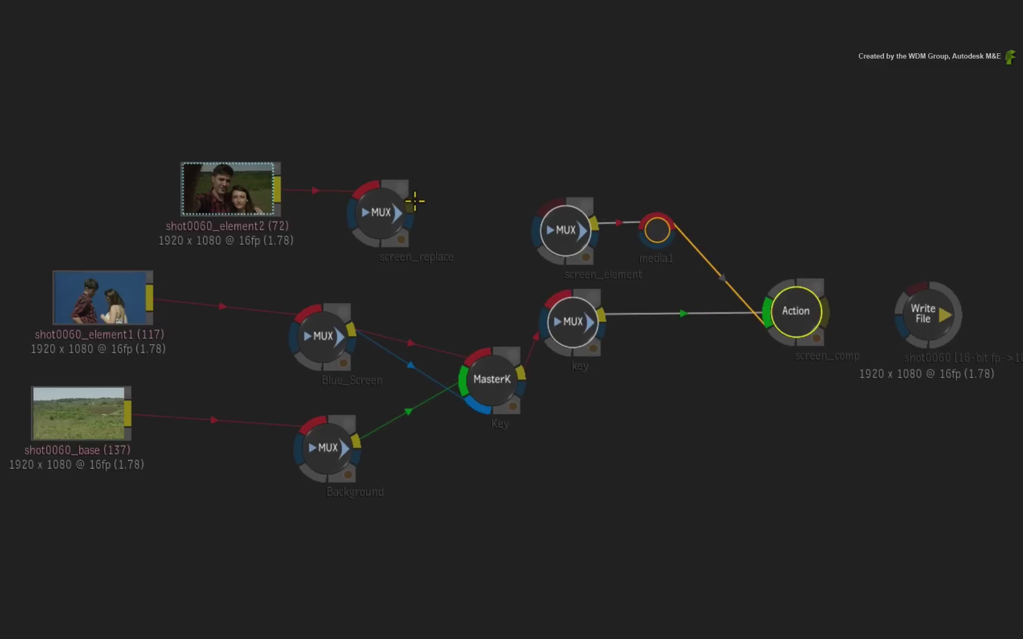
pyautogui.moveTo(415, 201); pyautogui.dragTo(548, 210)
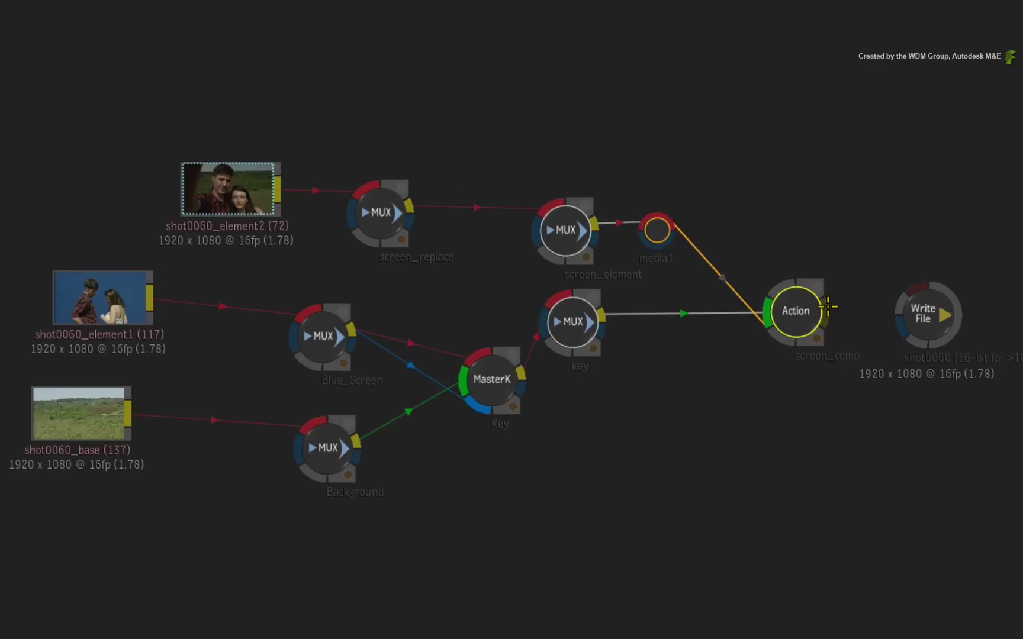
pyautogui.moveTo(828, 307); pyautogui.dragTo(945, 309)
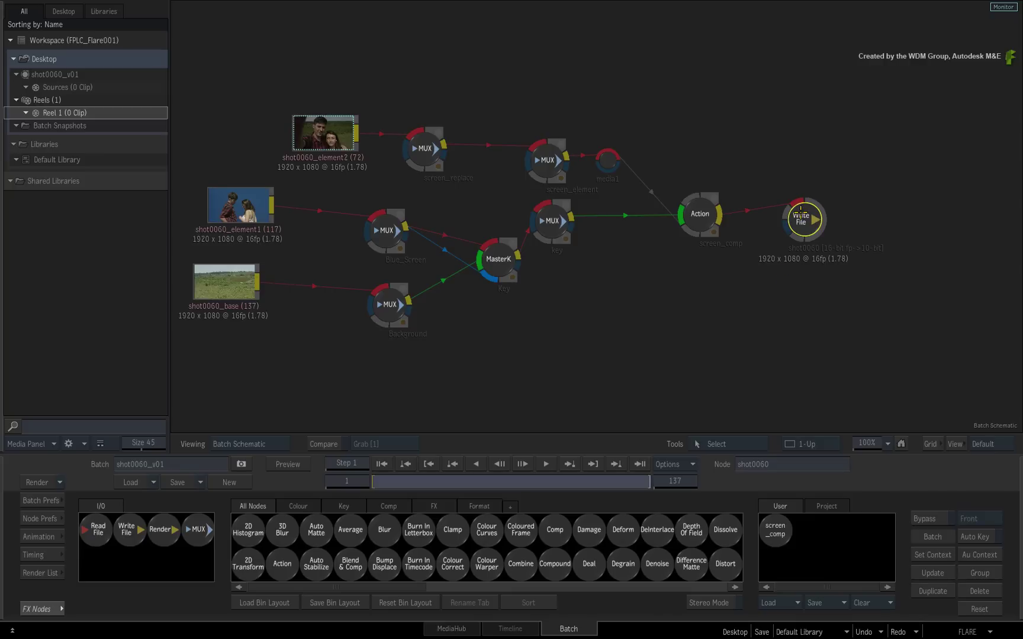
# Step: Check the Write File output settings and render shot0060 to its published output
pyautogui.doubleClick(952, 306)
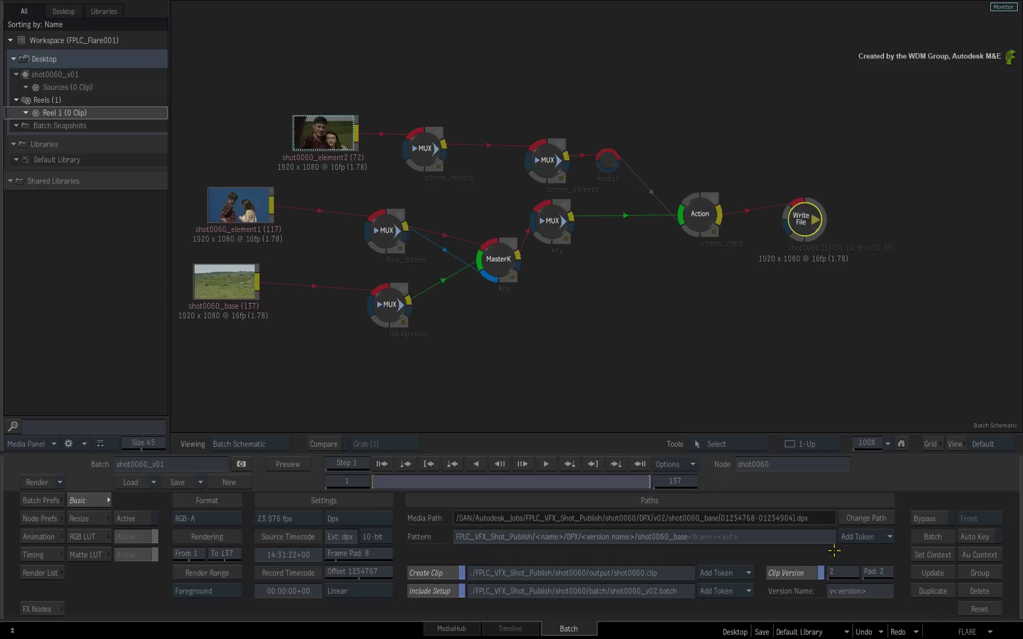
pyautogui.click(37, 482)
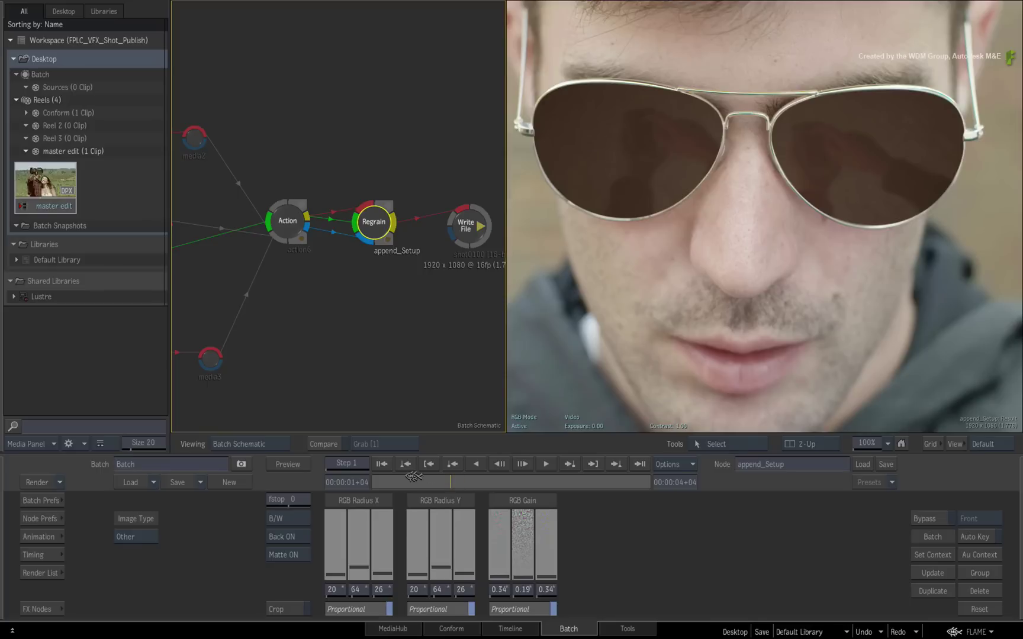
# Step: Scrub through the batch result frames
pyautogui.moveTo(439, 483); pyautogui.dragTo(513, 483)
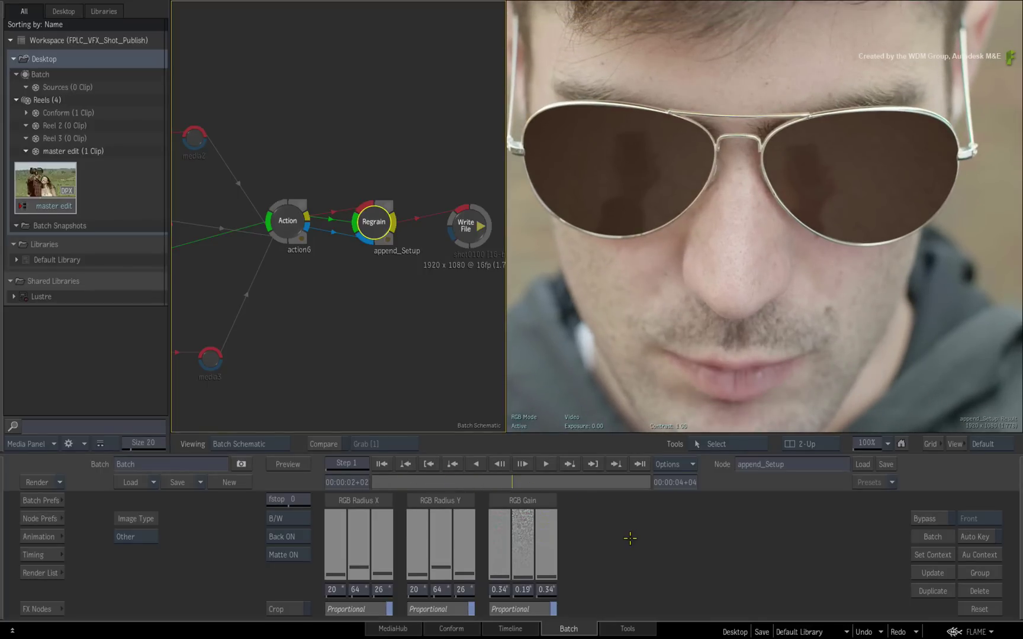
# Step: On the master timeline, set the shot0060 segment to clip version 3: v02 and scrub to check
pyautogui.click(531, 627)
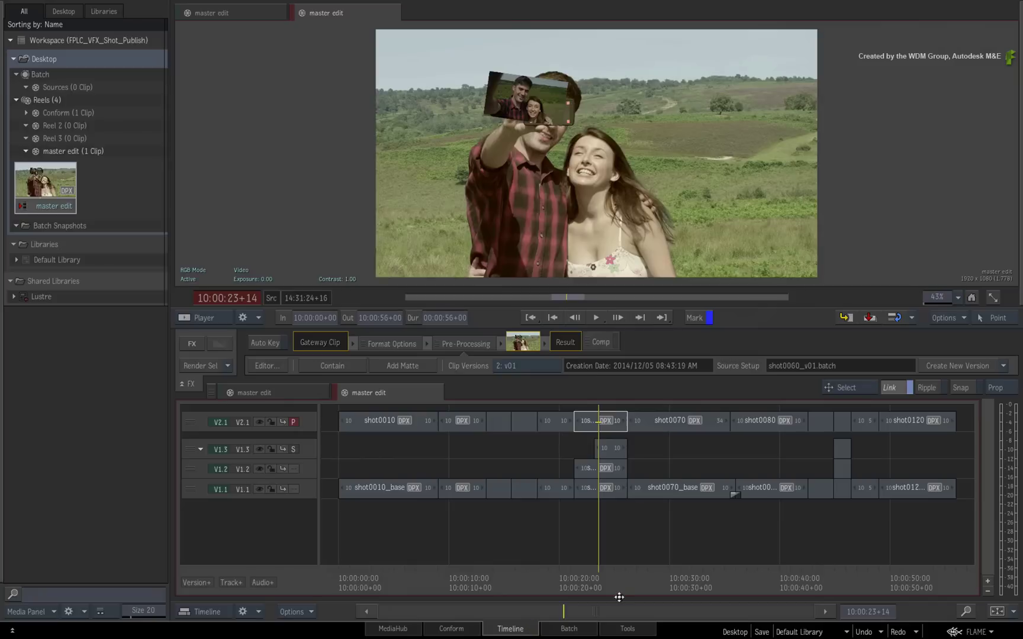
pyautogui.moveTo(601, 575); pyautogui.dragTo(595, 576)
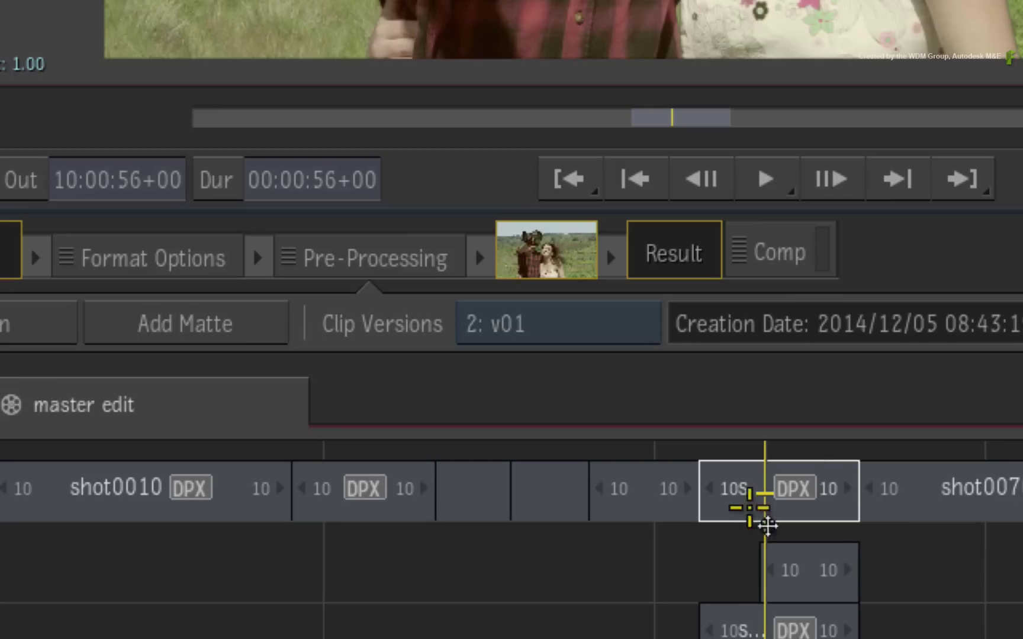
pyautogui.click(619, 428)
pyautogui.click(610, 314)
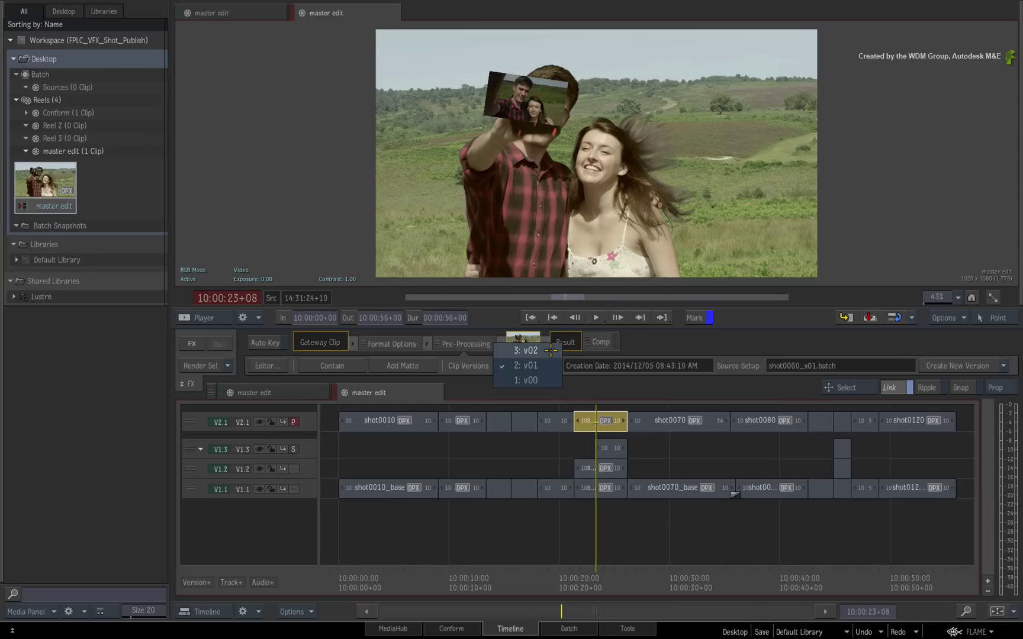
pyautogui.click(550, 350)
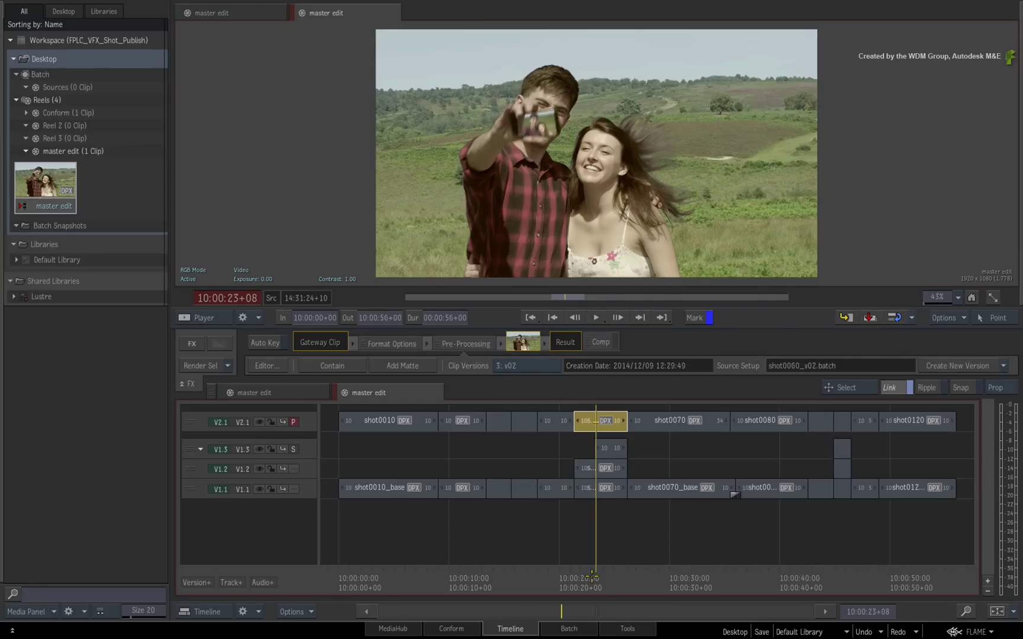
pyautogui.moveTo(594, 572); pyautogui.dragTo(603, 570)
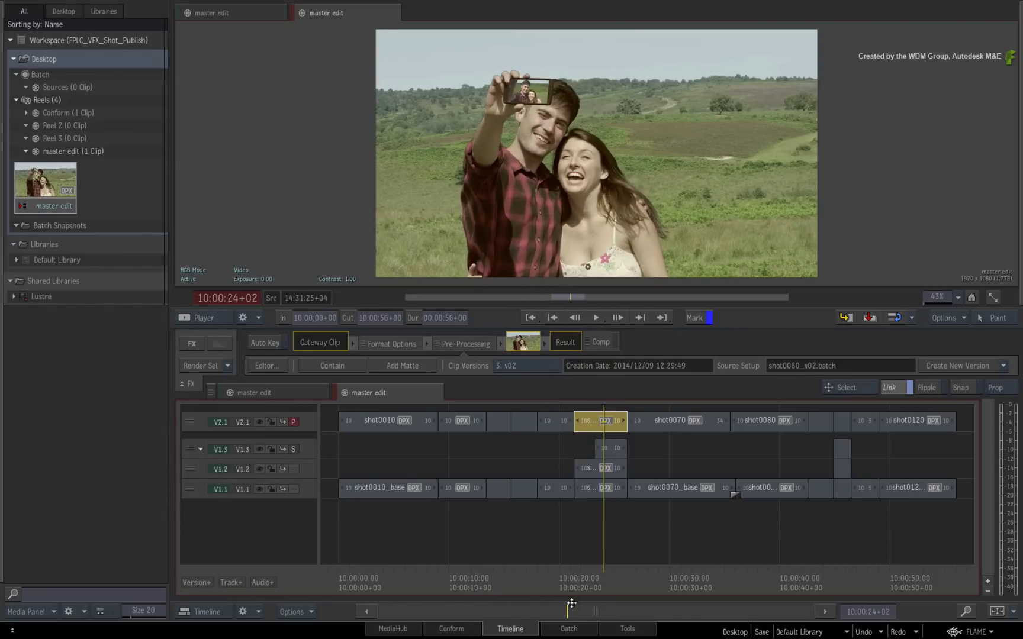
pyautogui.scroll(5, 569, 607)
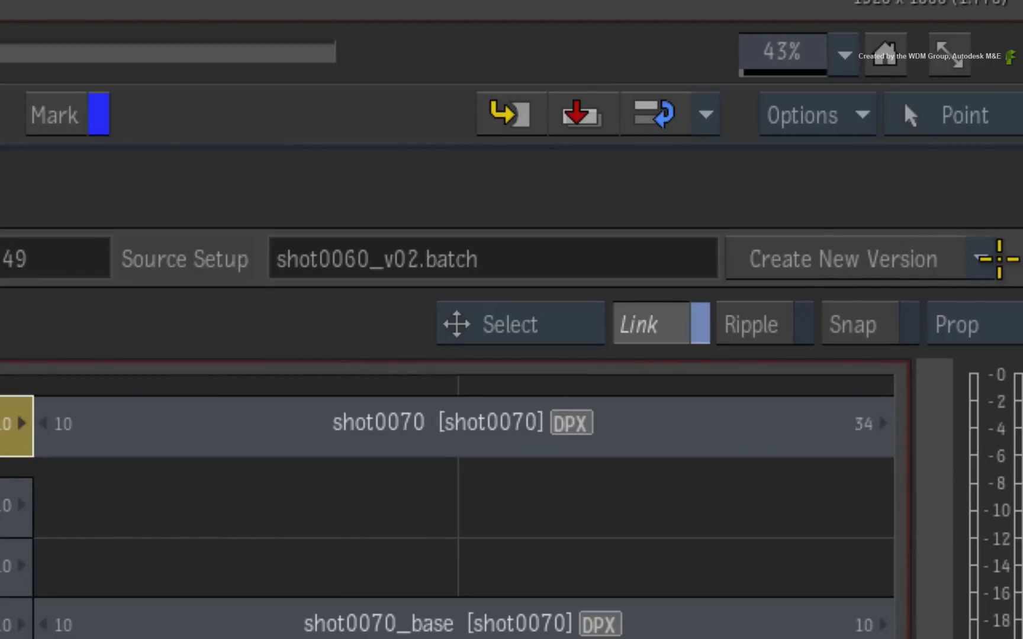
pyautogui.click(980, 258)
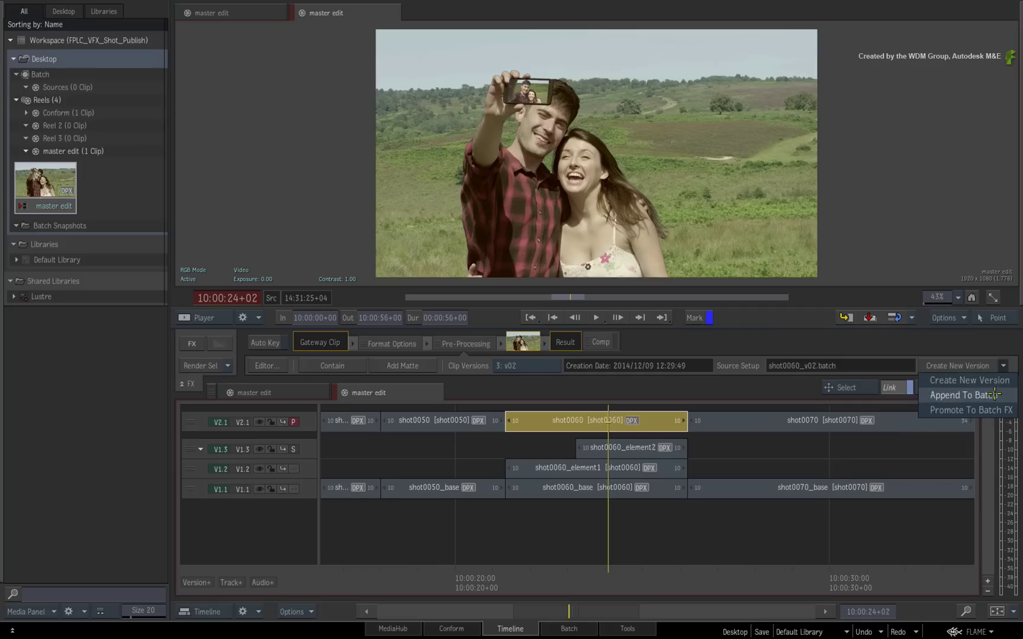
pyautogui.click(995, 380)
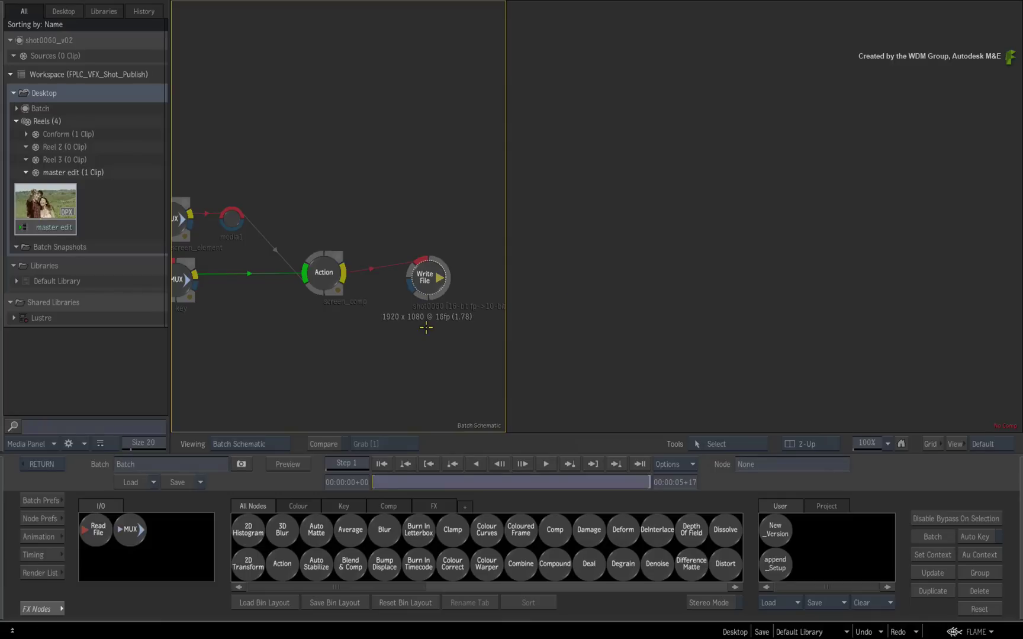
pyautogui.click(318, 272)
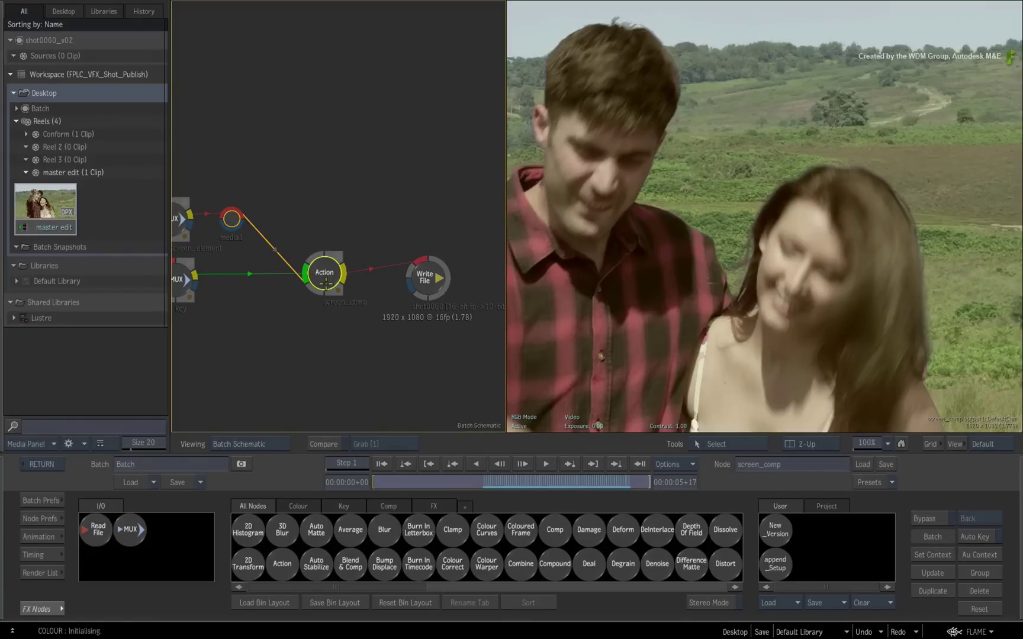
pyautogui.moveTo(519, 480); pyautogui.dragTo(547, 480)
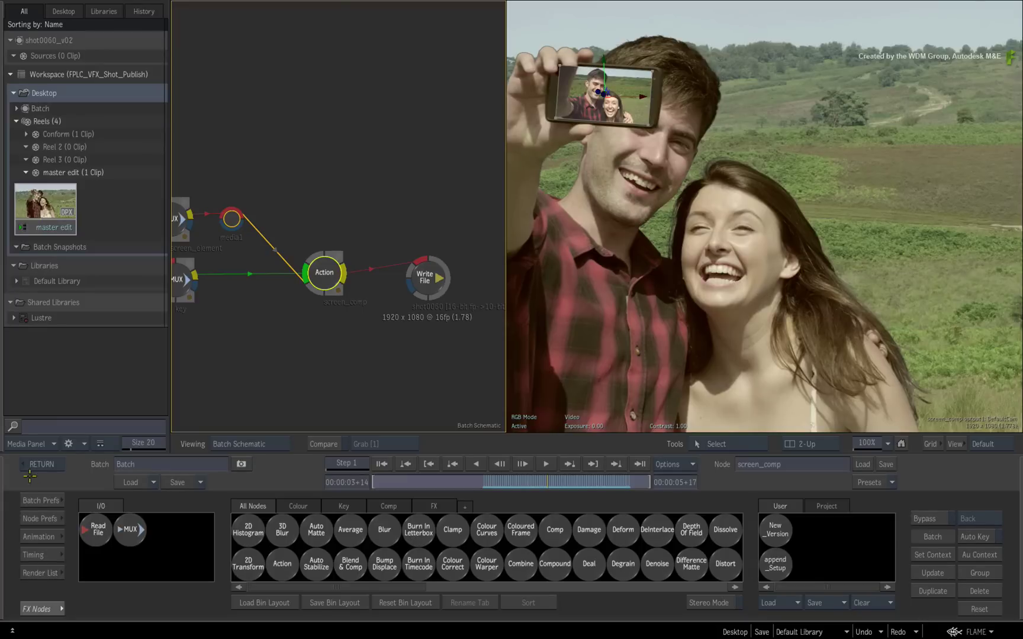
pyautogui.click(45, 462)
pyautogui.click(45, 463)
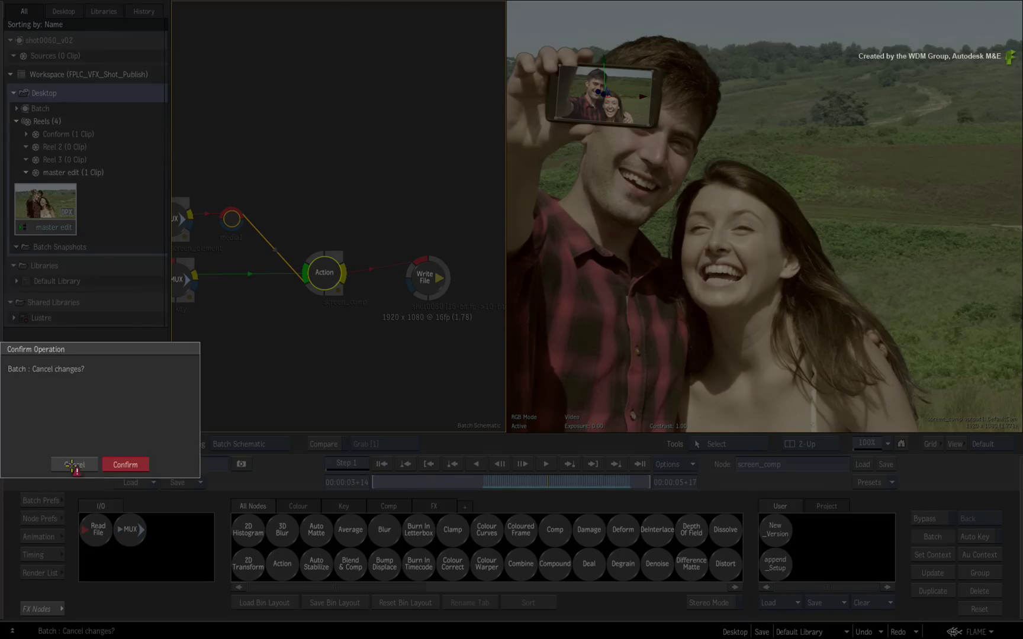
pyautogui.click(124, 464)
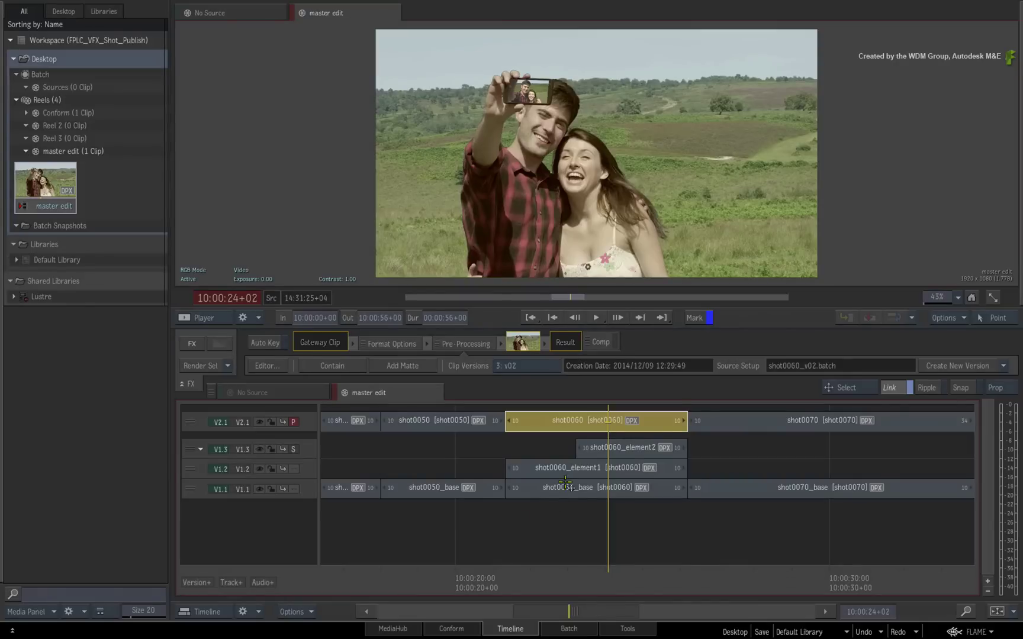
# Step: Switch the shot0060 segment to its latest source version, version 3: v02
pyautogui.rightClick(532, 422)
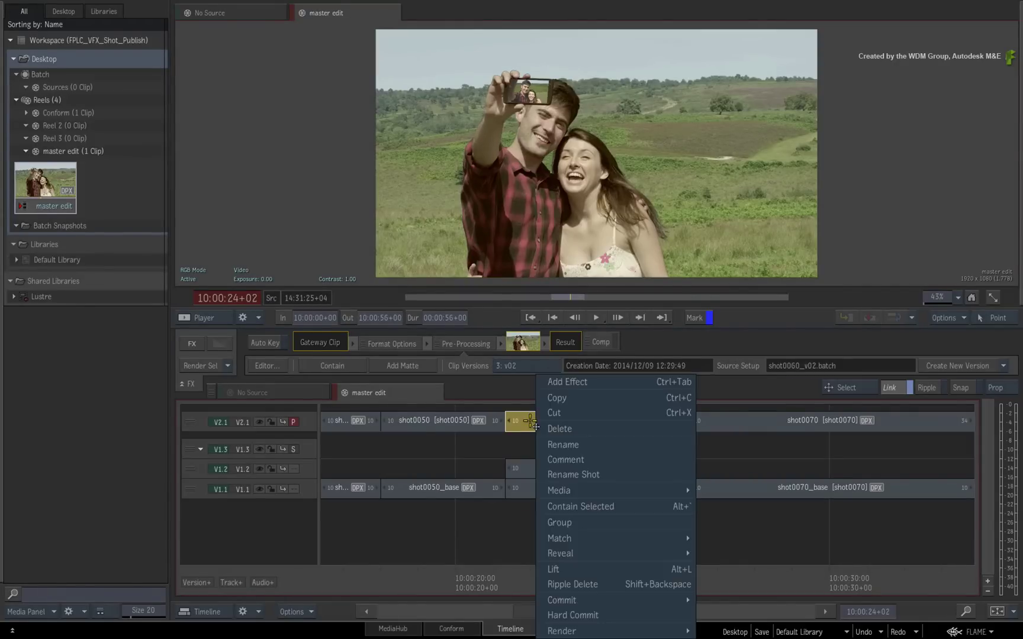
pyautogui.moveTo(690, 491)
pyautogui.moveTo(775, 554)
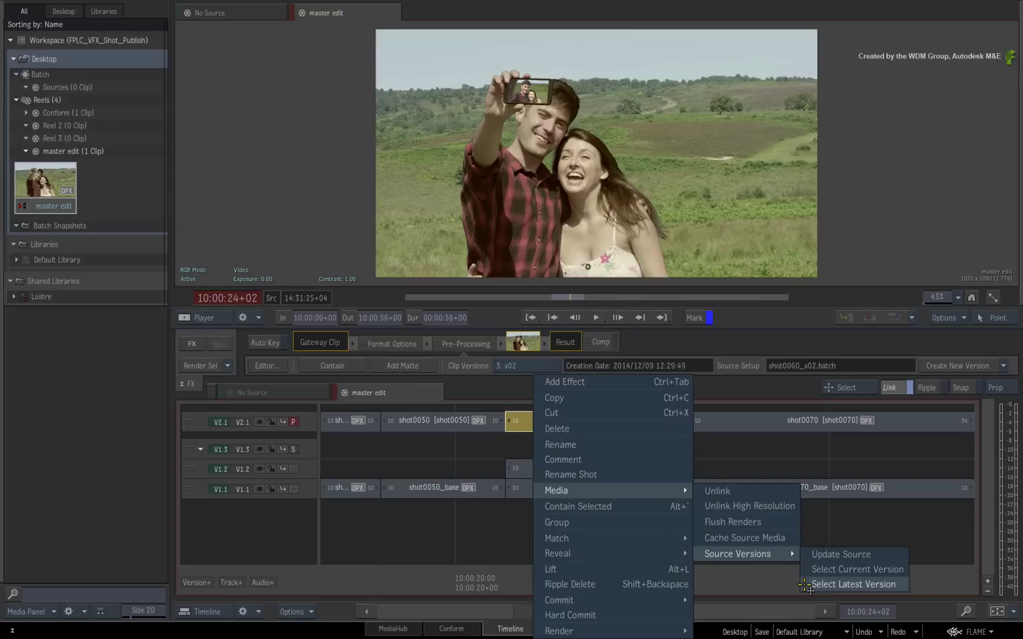
pyautogui.click(805, 585)
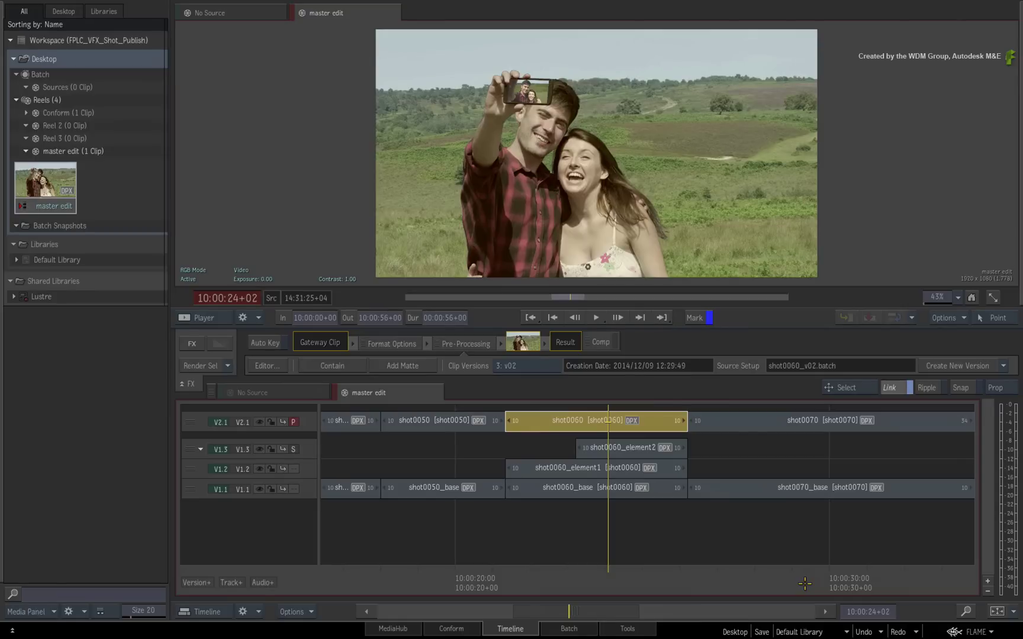
# Step: Apply Select Latest Version to the whole master edit sequence from the Media Panel
pyautogui.click(49, 187)
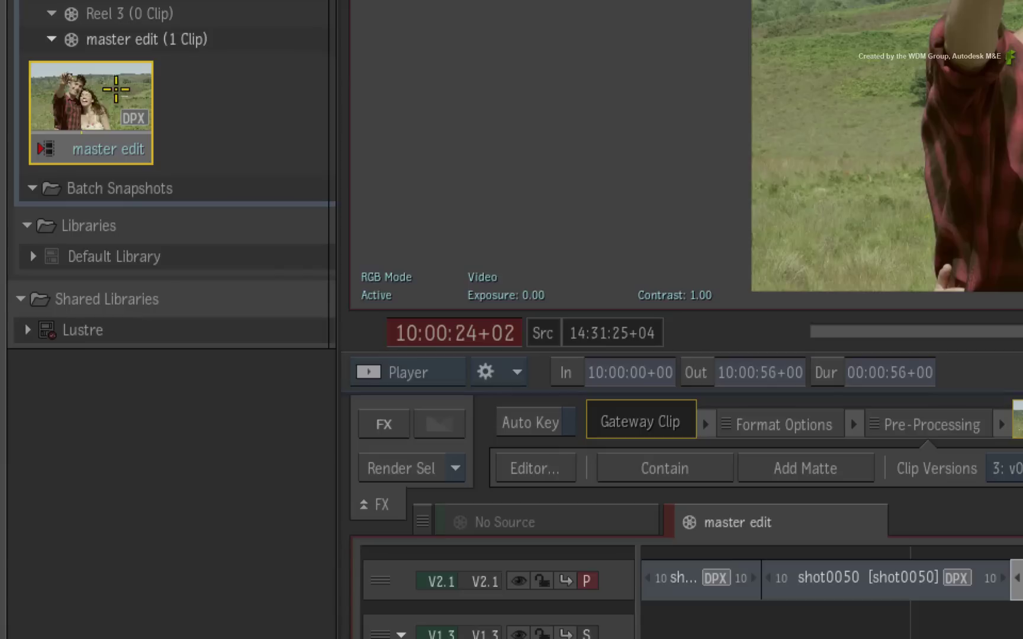
pyautogui.rightClick(61, 188)
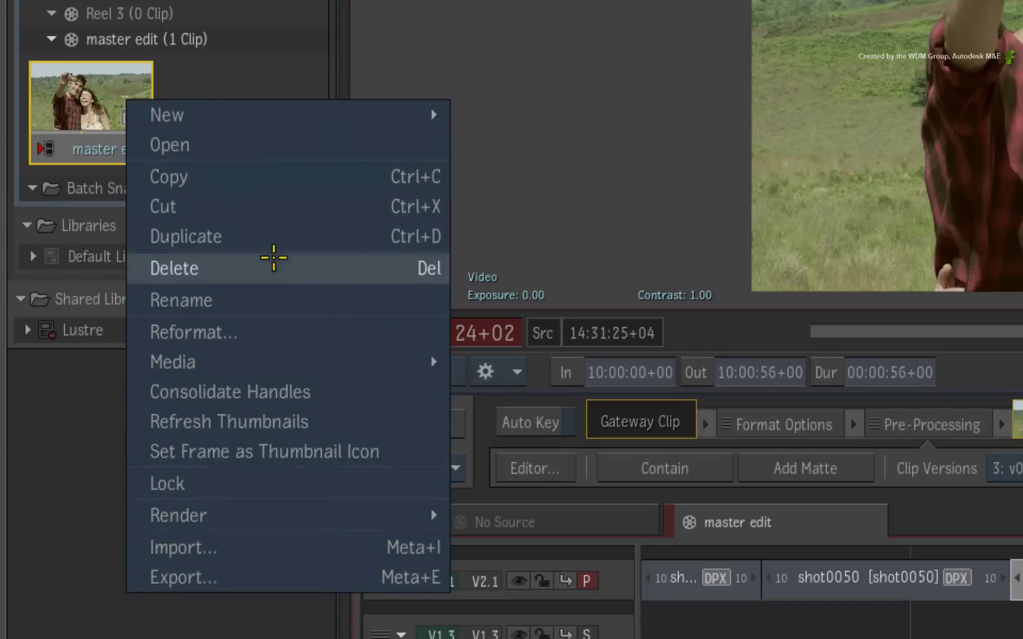
pyautogui.moveTo(418, 361)
pyautogui.moveTo(599, 514)
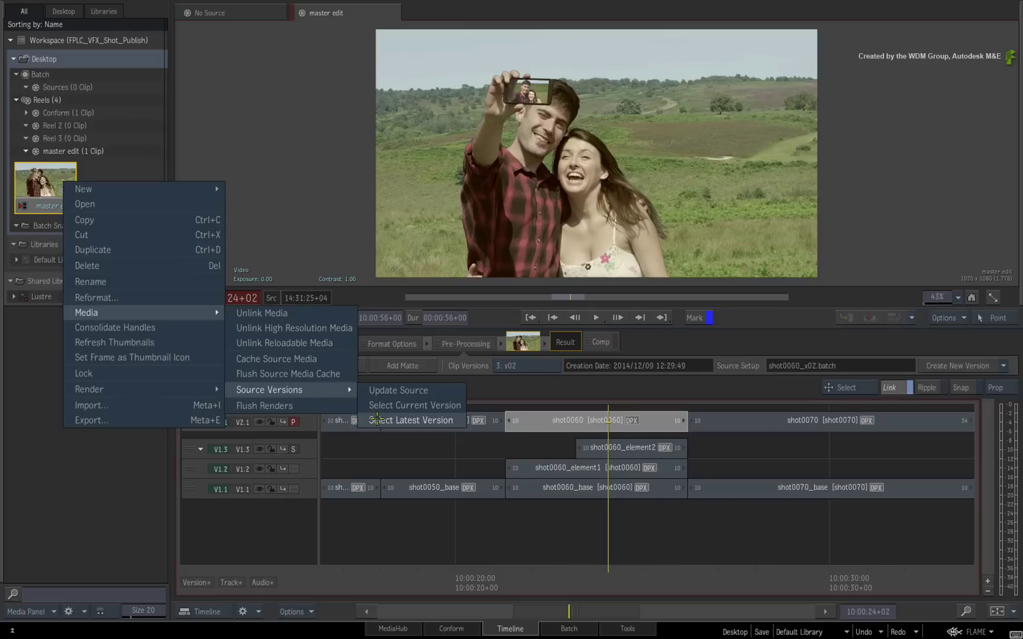
pyautogui.click(370, 420)
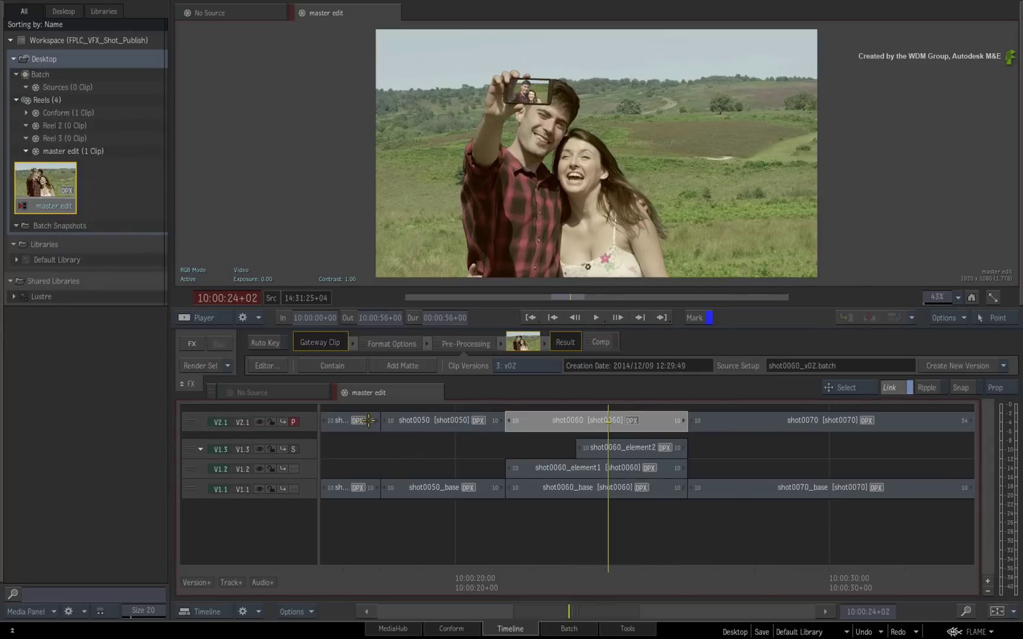